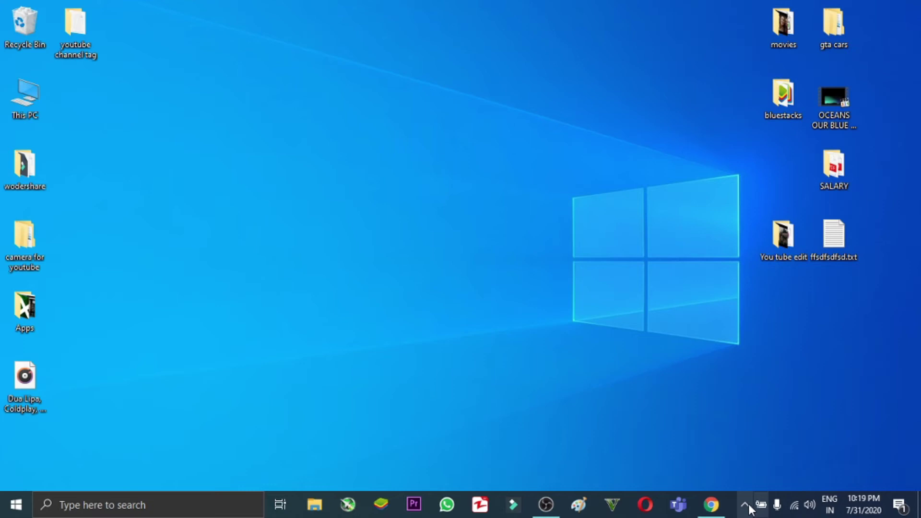
Bring the YouTube Studio dashboard to the front, then switch to the empty new browser tab
{"action": "left_click", "coordinate": [713, 506]}
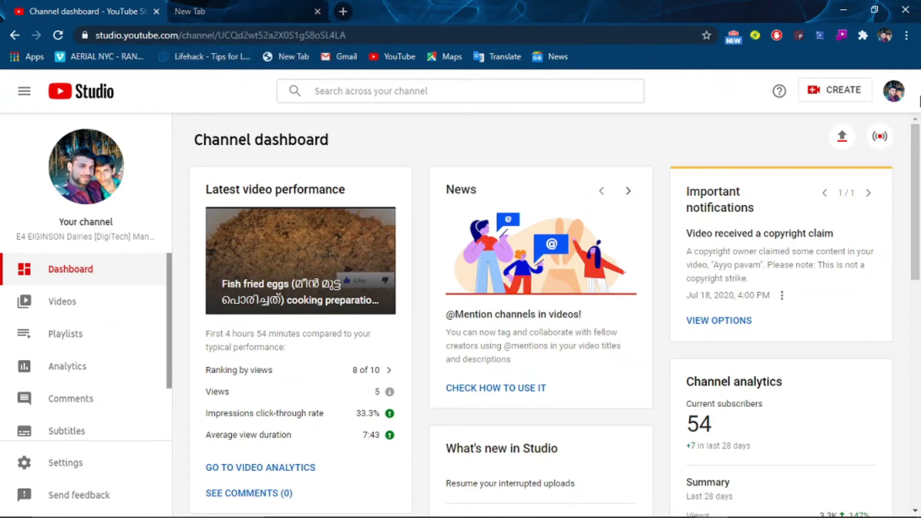
{"action": "left_click", "coordinate": [898, 94]}
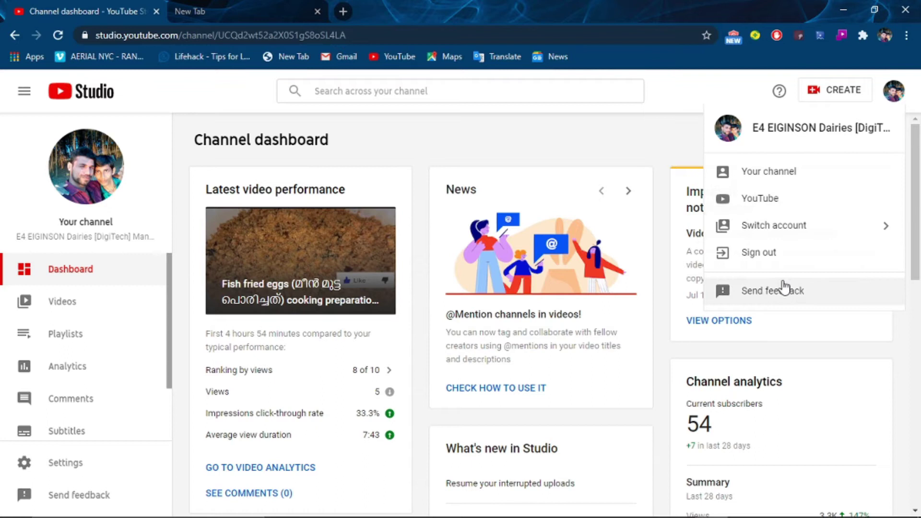
{"action": "left_click", "coordinate": [676, 131]}
{"action": "left_click", "coordinate": [211, 12]}
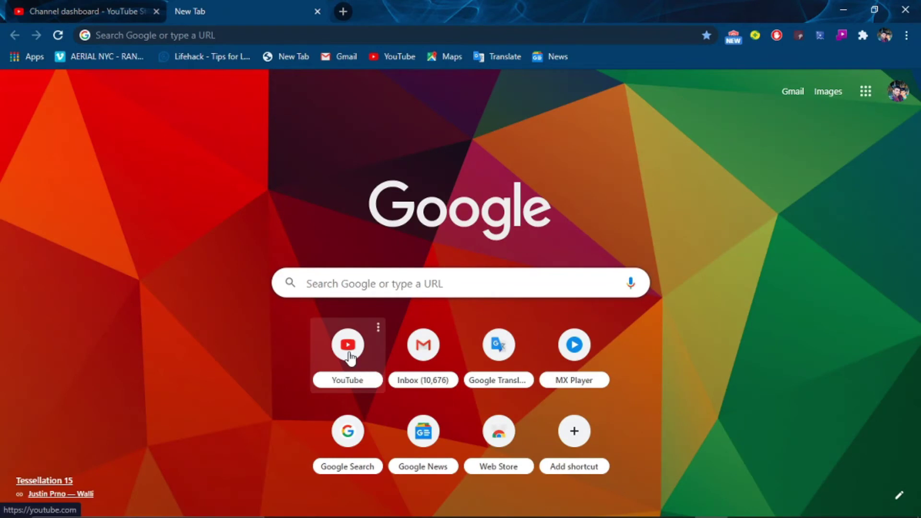
Open the YouTube home page and go to YouTube Studio through the account menu
{"action": "left_click", "coordinate": [348, 353]}
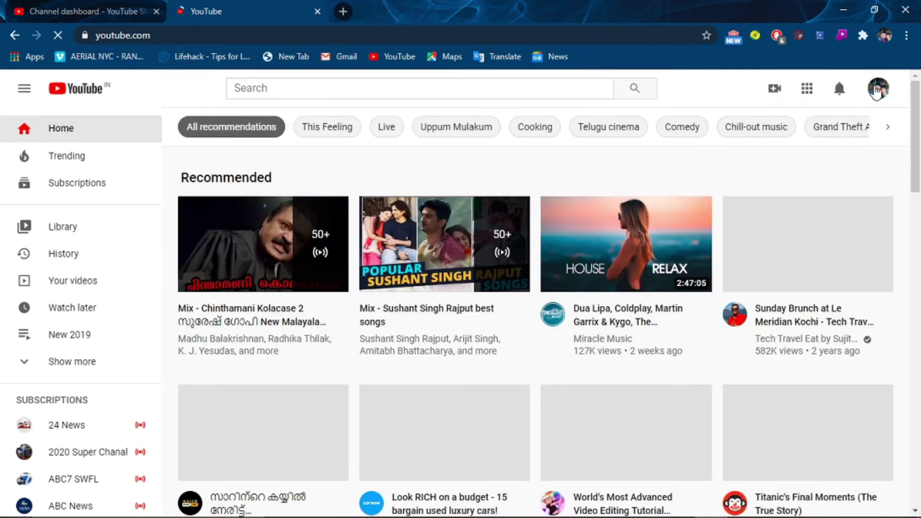
{"action": "left_click", "coordinate": [879, 89]}
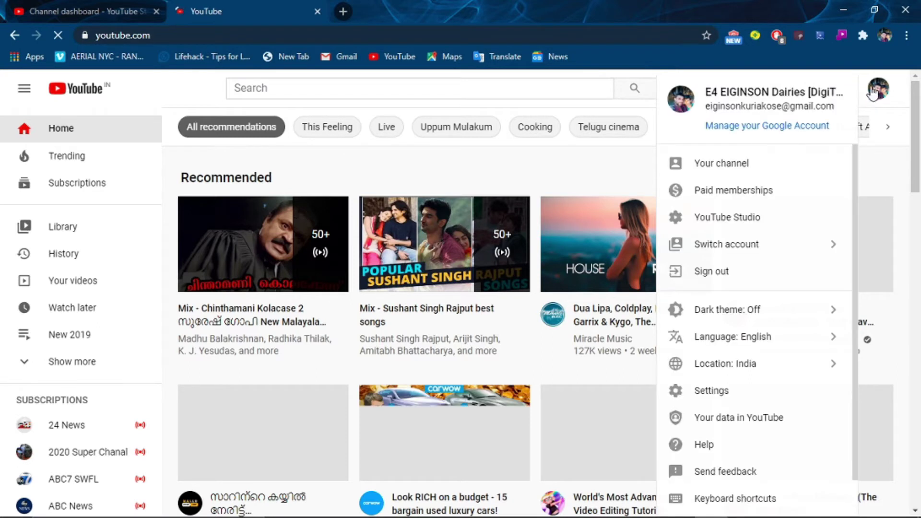
{"action": "left_click", "coordinate": [731, 219]}
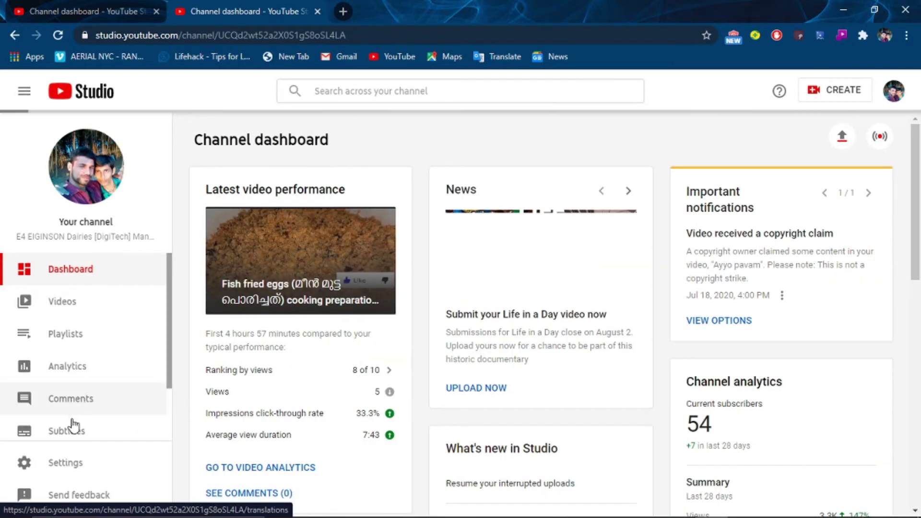
Open Studio Settings on the Channel basic info page showing name, keywords and country
{"action": "left_click", "coordinate": [72, 467]}
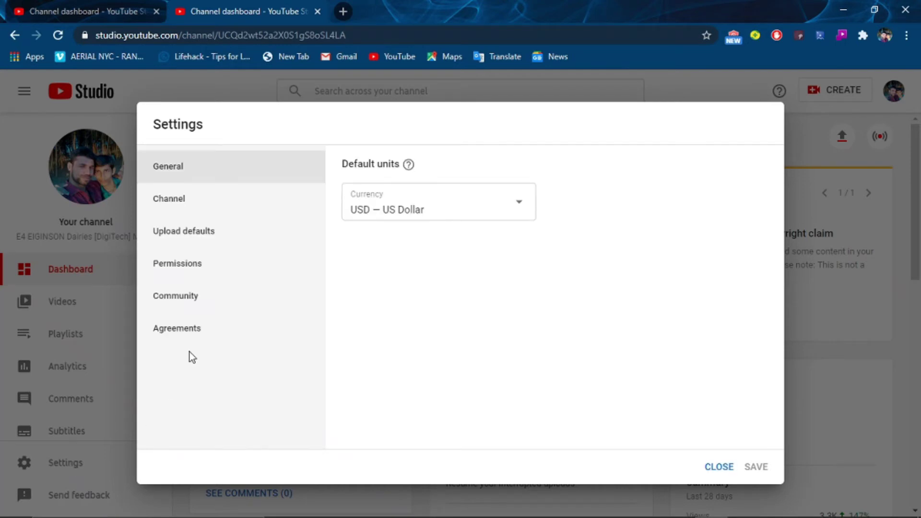
{"action": "left_click", "coordinate": [219, 205]}
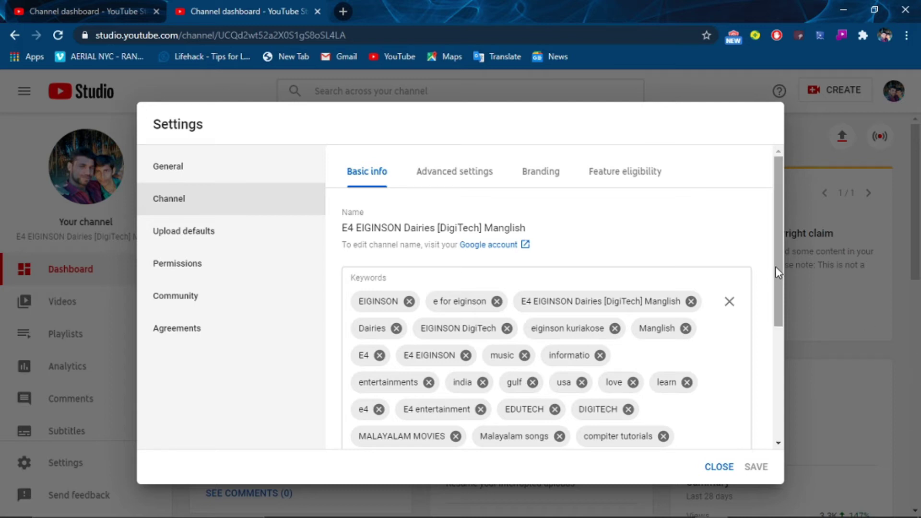
{"action": "left_click_drag", "start_coordinate": [777, 272], "coordinate": [771, 360]}
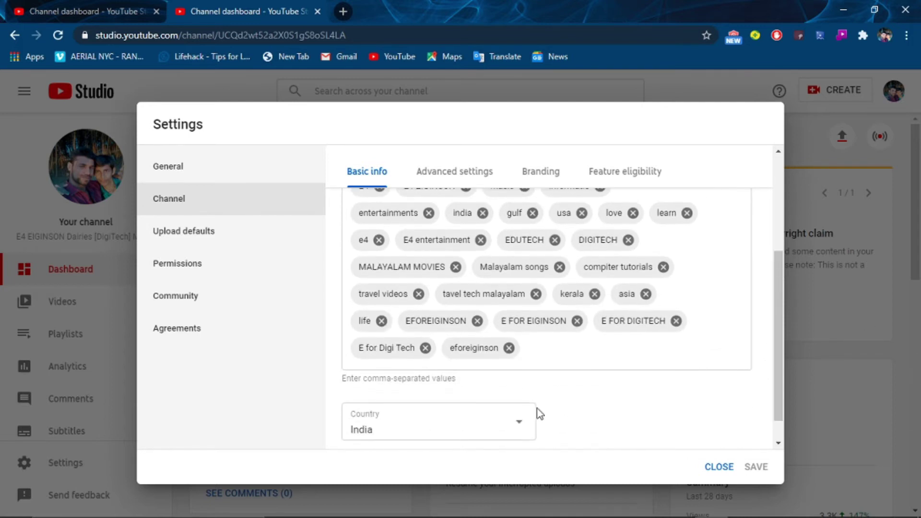
Append the keyword tag 'e for eiginson' after the existing keywords and save the settings
{"action": "left_click", "coordinate": [537, 357]}
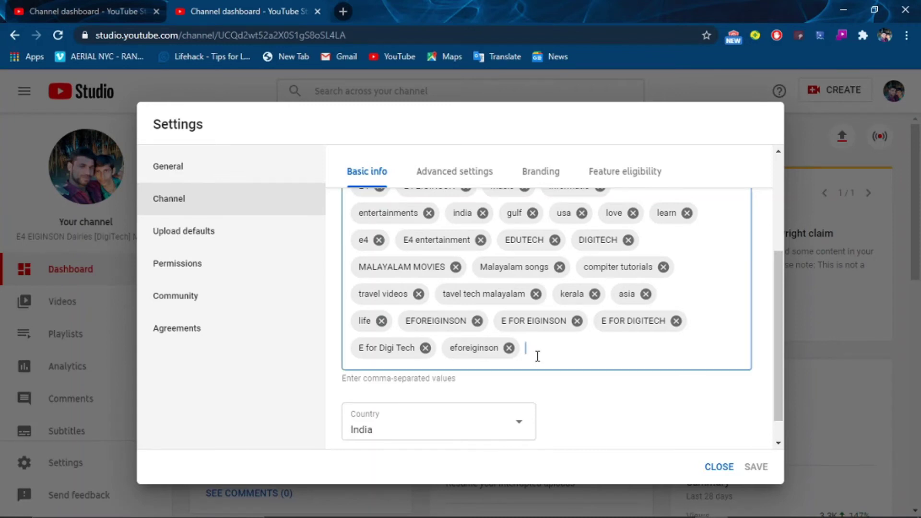
{"action": "type", "text": "e"}
{"action": "type", "text": "f"}
{"action": "type", "text": "oe"}
{"action": "key", "text": "BackSpace"}
{"action": "type", "text": "r "}
{"action": "type", "text": "ei"}
{"action": "type", "text": "ginson"}
{"action": "key", "text": "Return"}
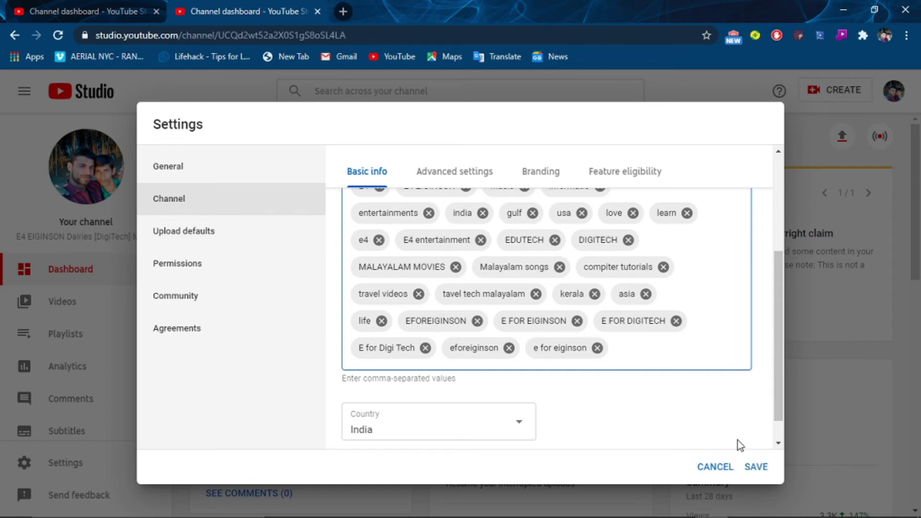
{"action": "left_click", "coordinate": [757, 468]}
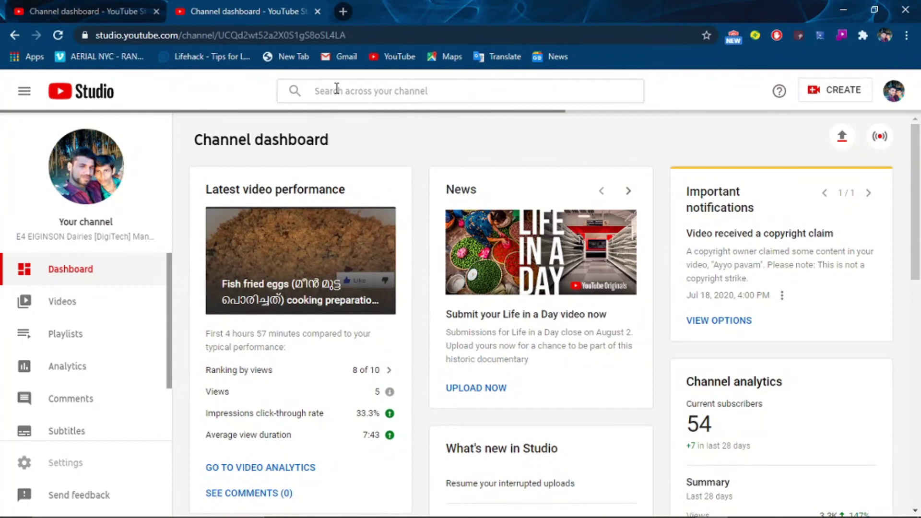
Sign out of the Google account in a fresh tab, then open YouTube from its bookmark
{"action": "left_click", "coordinate": [343, 11]}
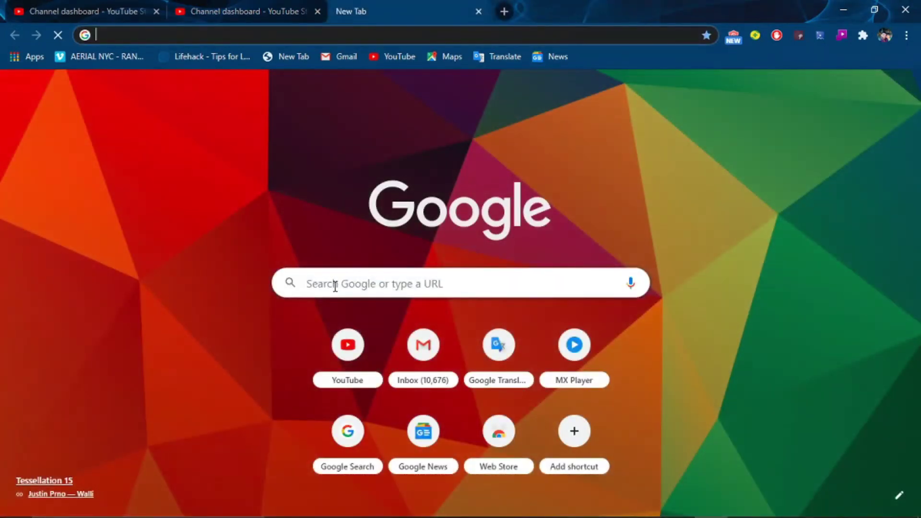
{"action": "left_click", "coordinate": [335, 284]}
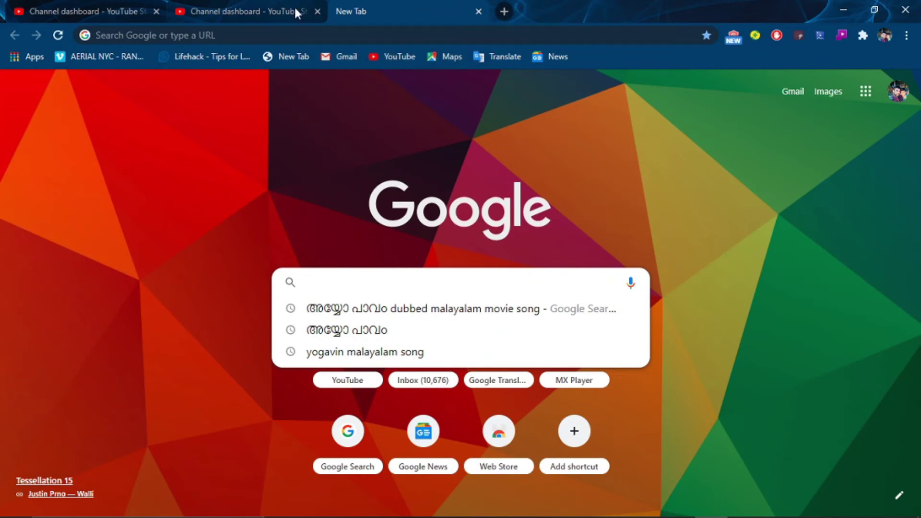
{"action": "left_click", "coordinate": [898, 92]}
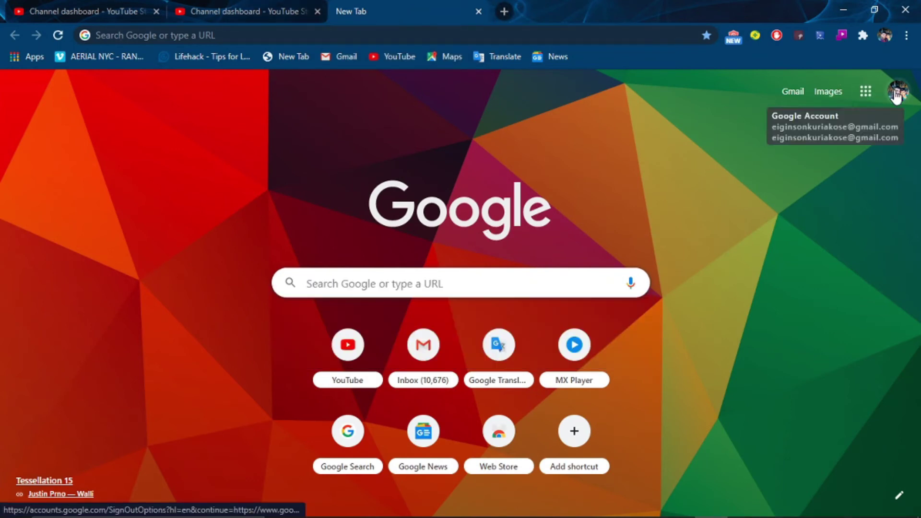
{"action": "left_click", "coordinate": [790, 313]}
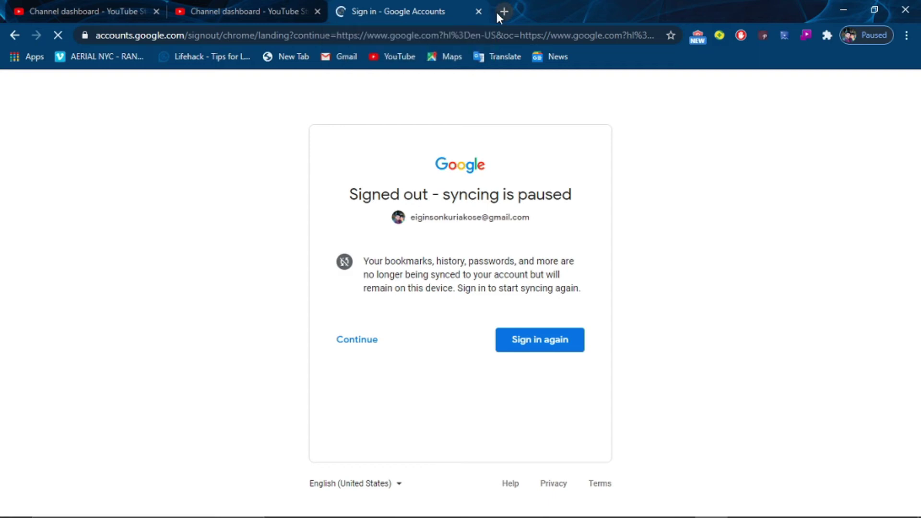
{"action": "left_click", "coordinate": [400, 57]}
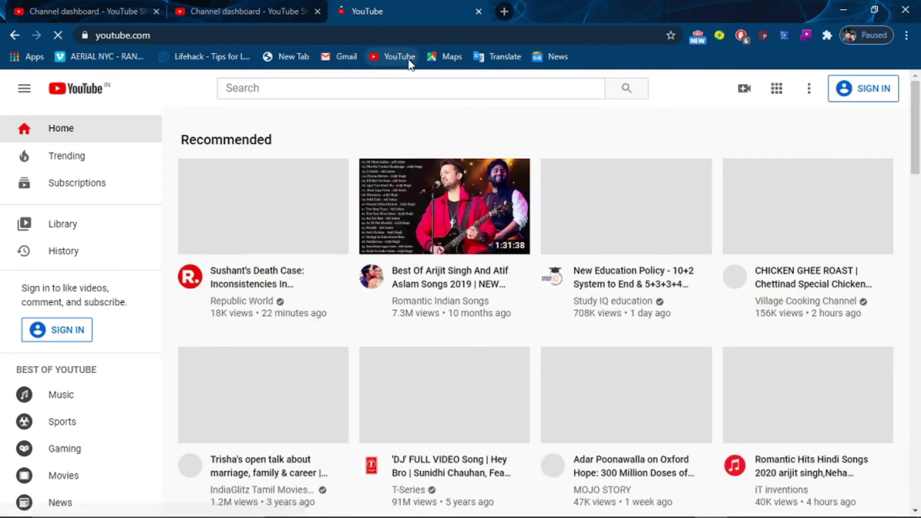
Run a signed-out YouTube search for 'e 4 eiginson' to find the channel
{"action": "left_click", "coordinate": [403, 90]}
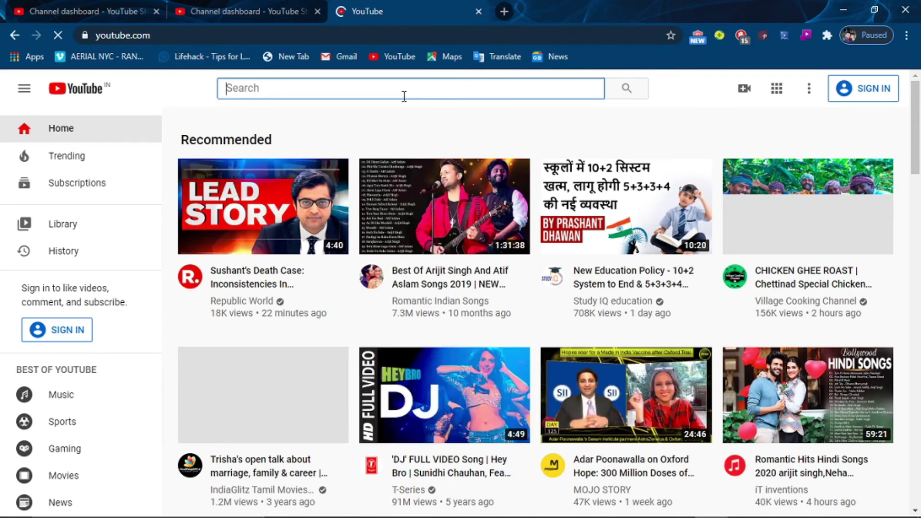
{"action": "type", "text": "e"}
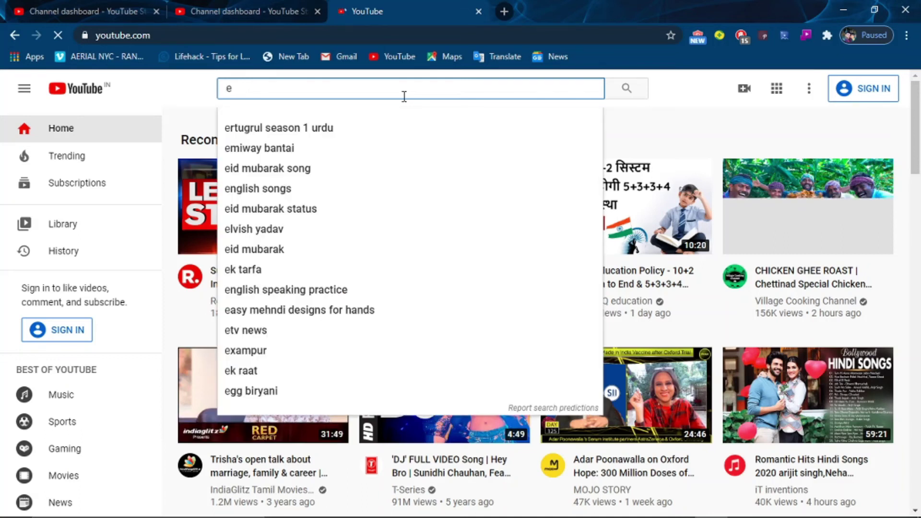
{"action": "type", "text": " 4 "}
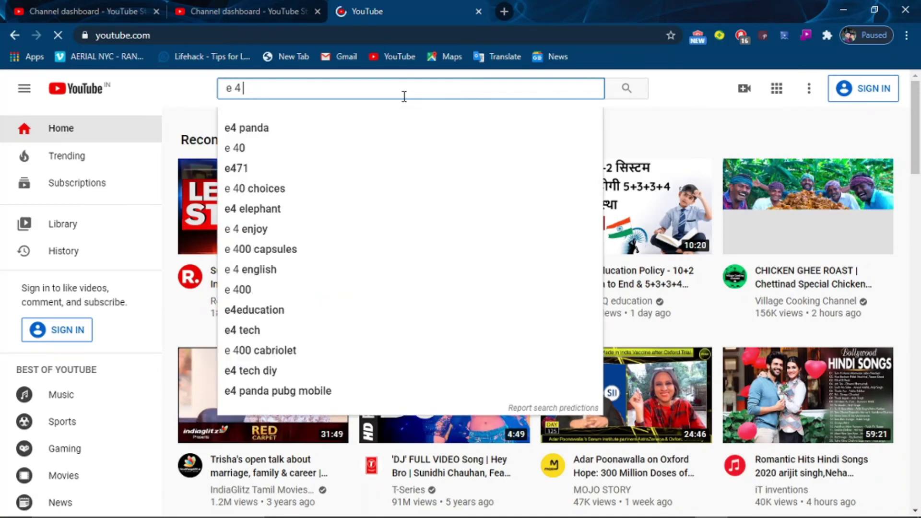
{"action": "type", "text": "eigin"}
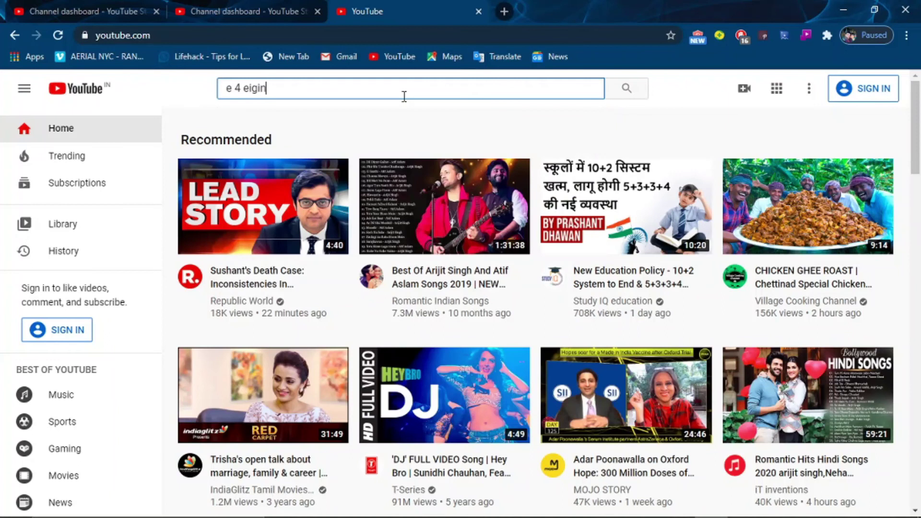
{"action": "type", "text": "son"}
{"action": "key", "text": "Return"}
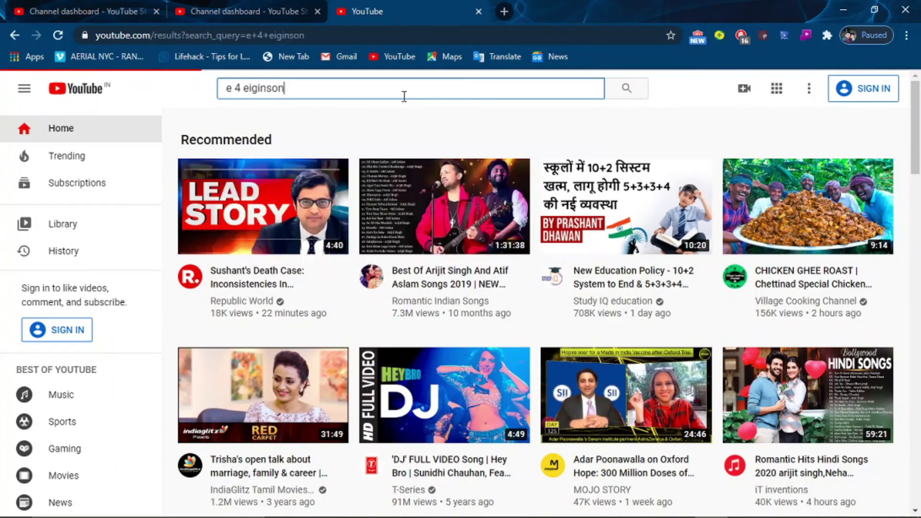